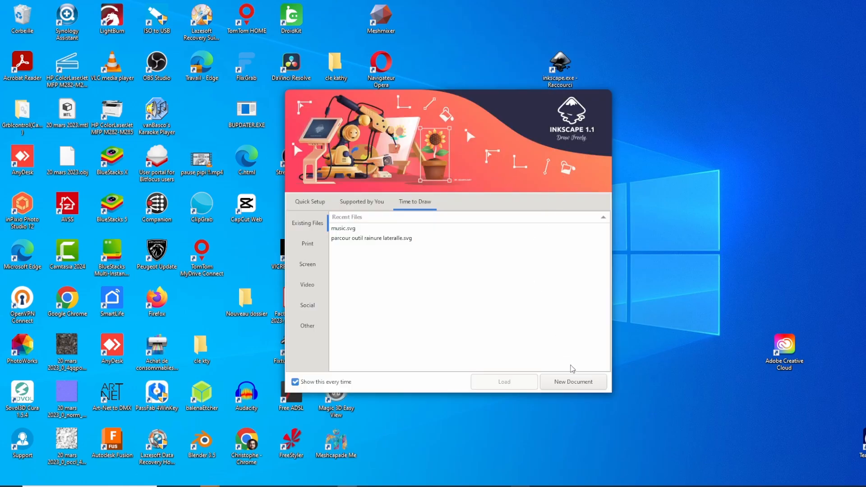
Start a new document and open music.bmp from the Images folder as an embedded image with its resolution taken from the file.
{"action": "left_click", "coordinate": [573, 382]}
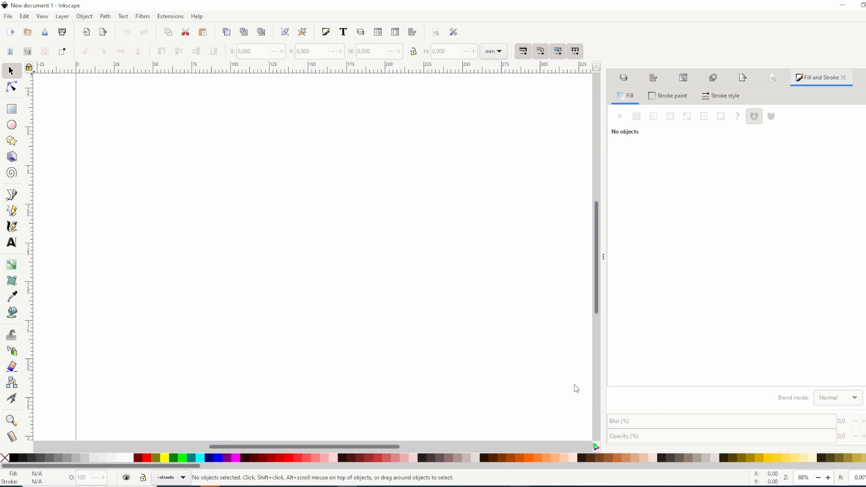
{"action": "left_click", "coordinate": [8, 16]}
{"action": "left_click", "coordinate": [21, 49]}
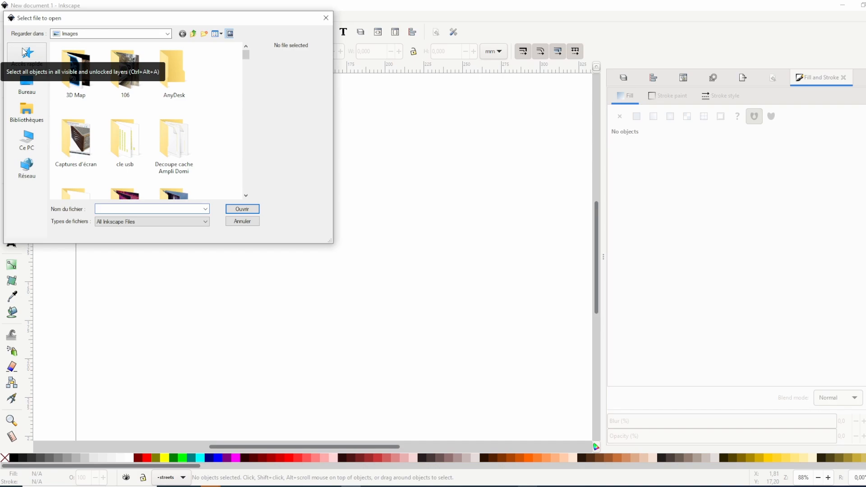
{"action": "scroll", "coordinate": [168, 118], "scroll_direction": "down", "scroll_amount": 3}
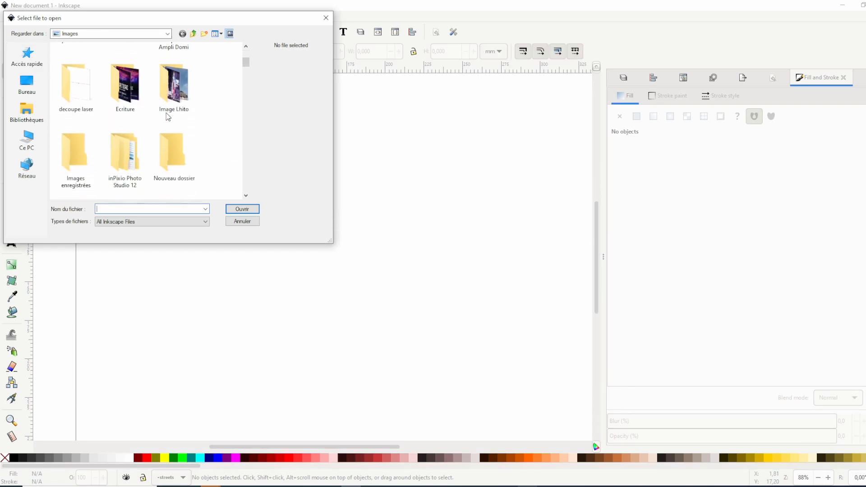
{"action": "scroll", "coordinate": [168, 117], "scroll_direction": "down", "scroll_amount": 6}
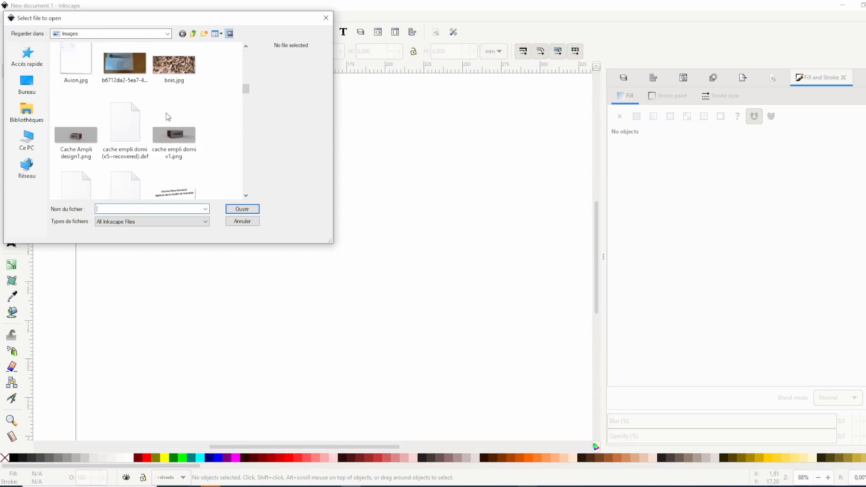
{"action": "scroll", "coordinate": [169, 117], "scroll_direction": "down", "scroll_amount": 5}
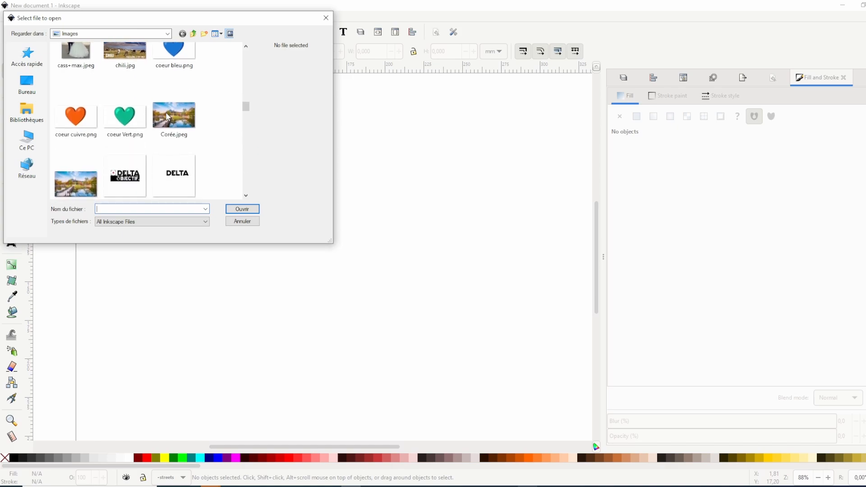
{"action": "scroll", "coordinate": [168, 118], "scroll_direction": "down", "scroll_amount": 6}
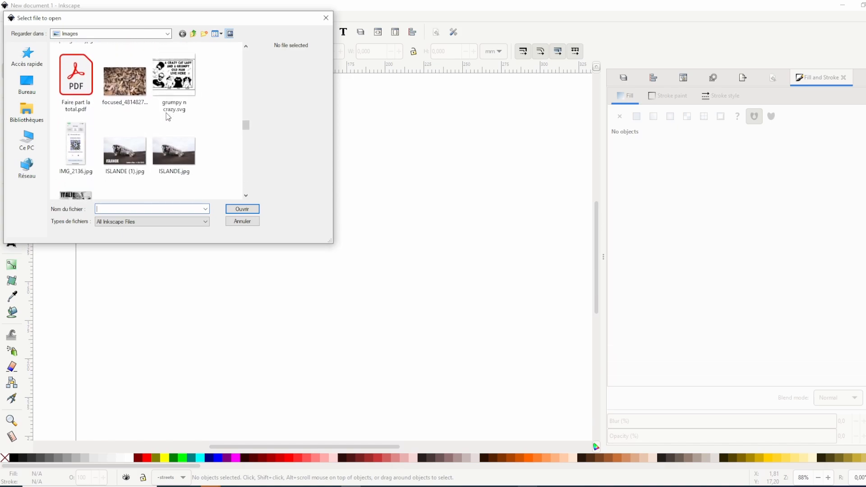
{"action": "scroll", "coordinate": [168, 117], "scroll_direction": "down", "scroll_amount": 8}
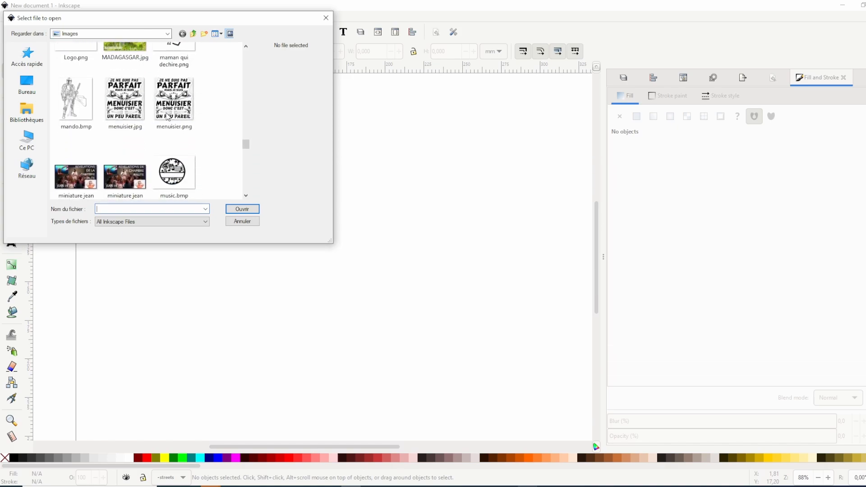
{"action": "scroll", "coordinate": [168, 118], "scroll_direction": "down", "scroll_amount": 1}
{"action": "left_click", "coordinate": [180, 132]}
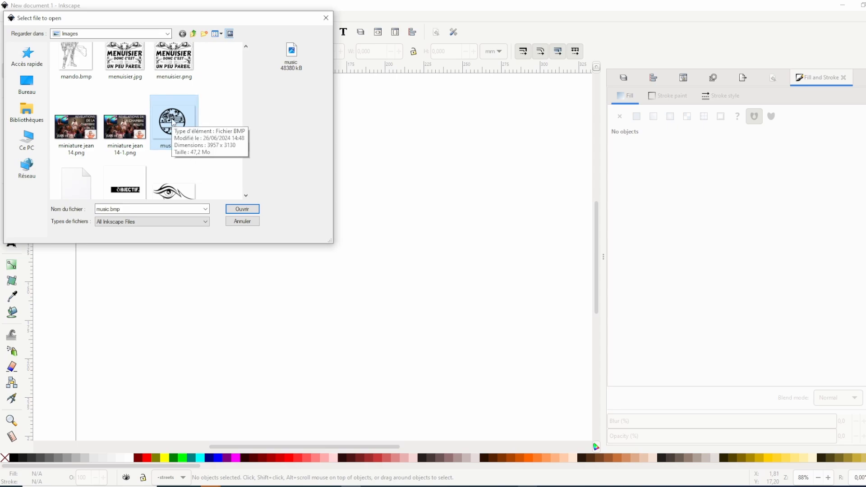
{"action": "left_click", "coordinate": [256, 211]}
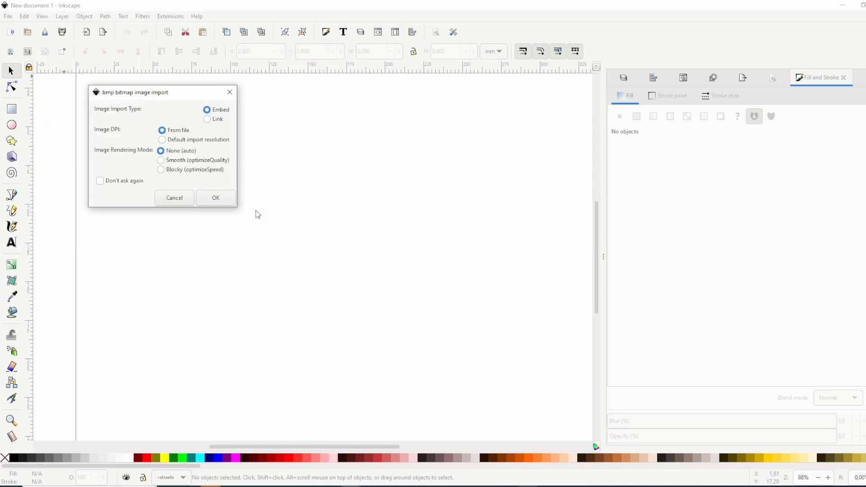
{"action": "left_click", "coordinate": [215, 200]}
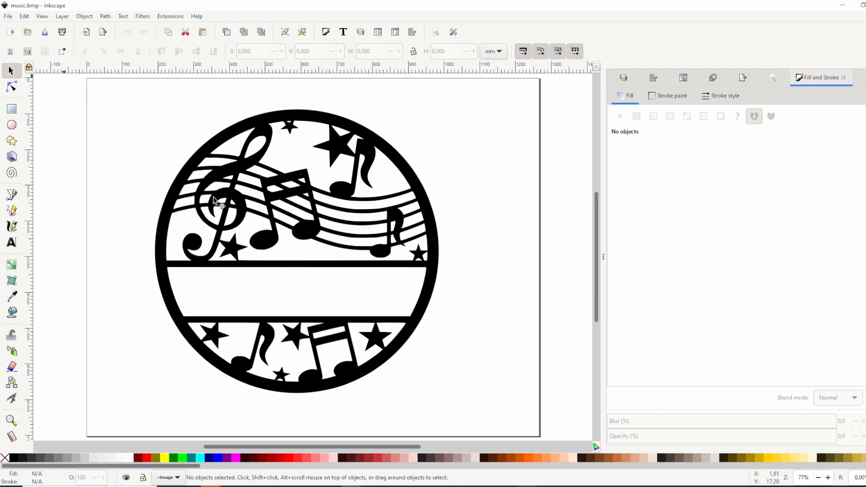
Trace the music bitmap into a vector path using a single scan with brightness cutoff.
{"action": "left_click", "coordinate": [106, 17]}
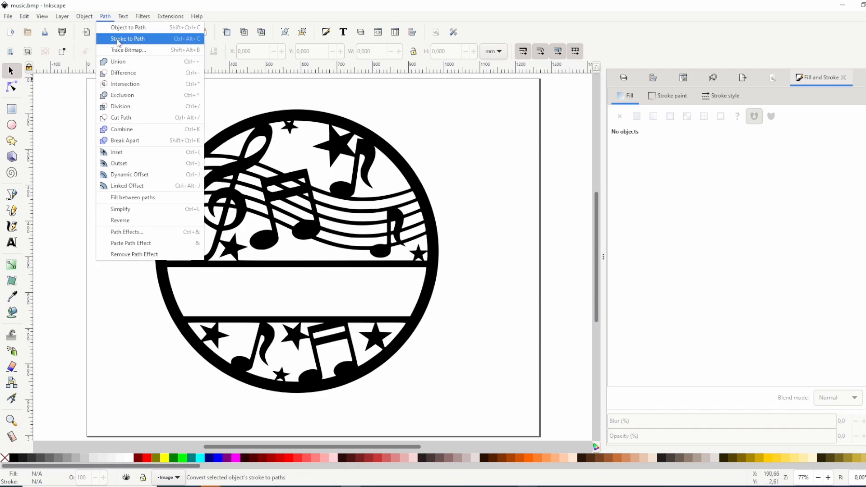
{"action": "left_click", "coordinate": [151, 53]}
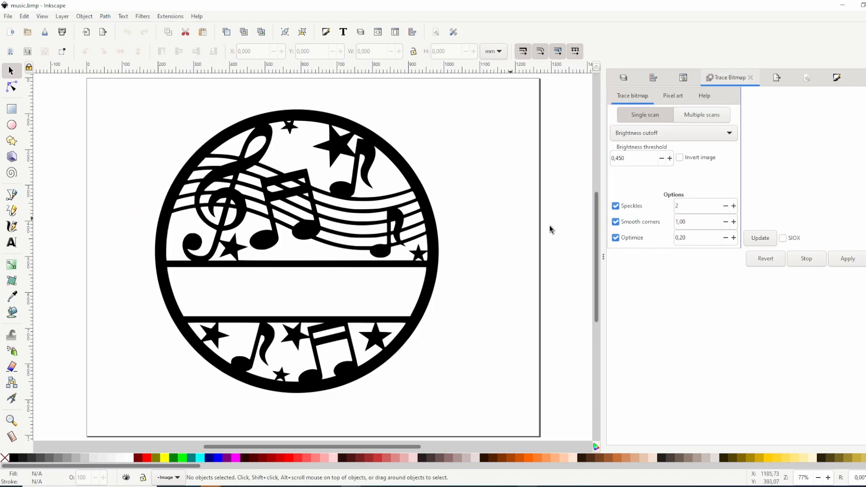
{"action": "left_click", "coordinate": [419, 196]}
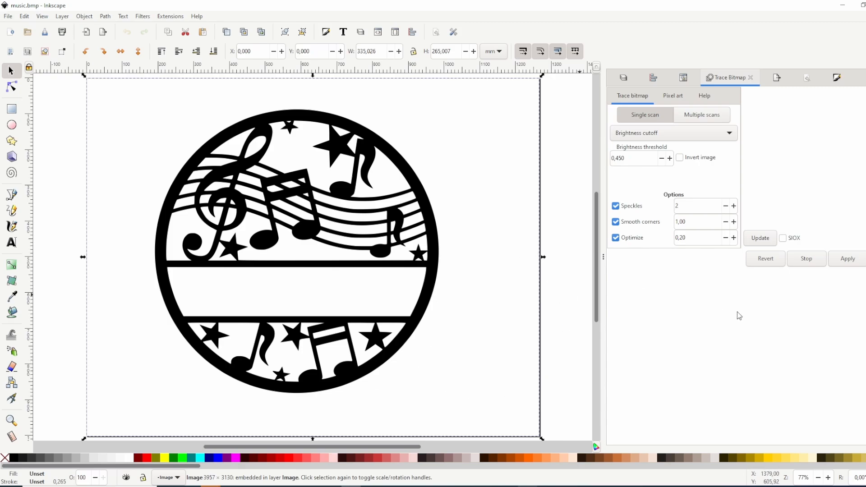
{"action": "left_click", "coordinate": [847, 261]}
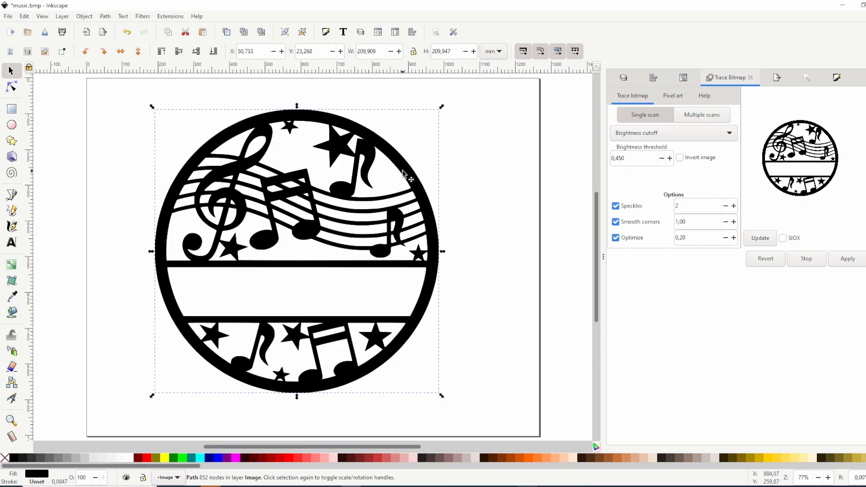
Move the traced path aside to delete the original bitmap, and reposition the path at about X 54.5, Y 27.8 mm.
{"action": "left_click_drag", "start_coordinate": [403, 174], "coordinate": [470, 157]}
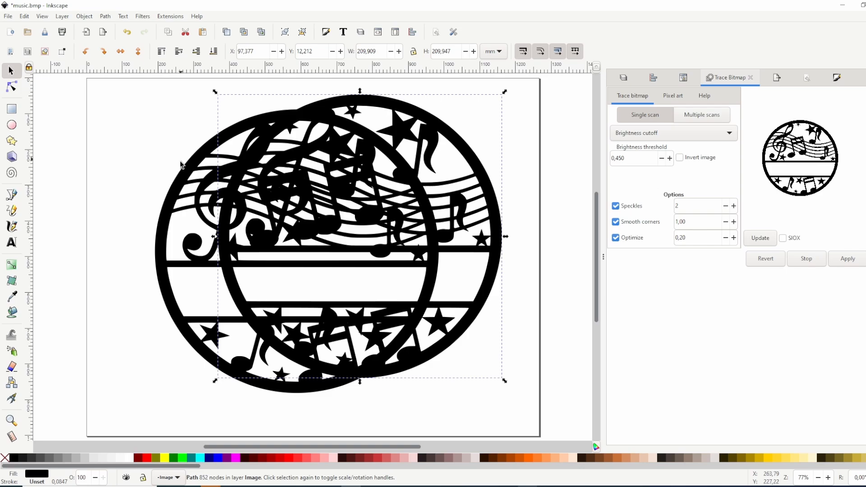
{"action": "left_click", "coordinate": [182, 175]}
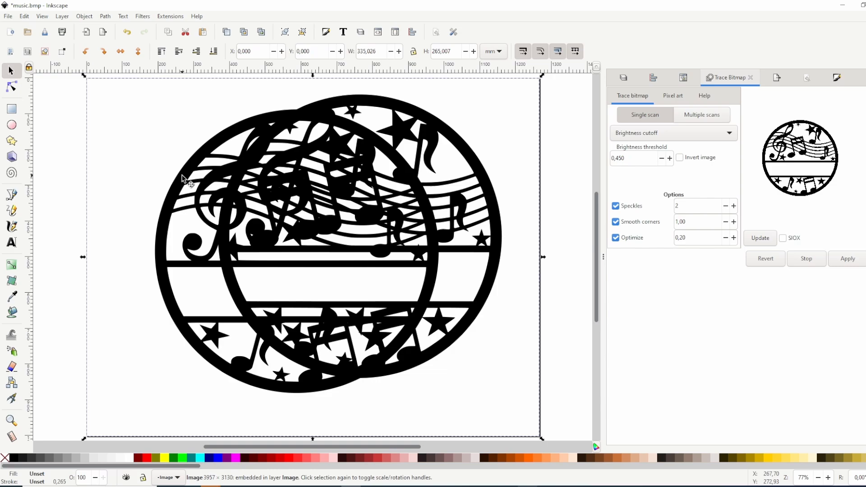
{"action": "key", "text": "Delete"}
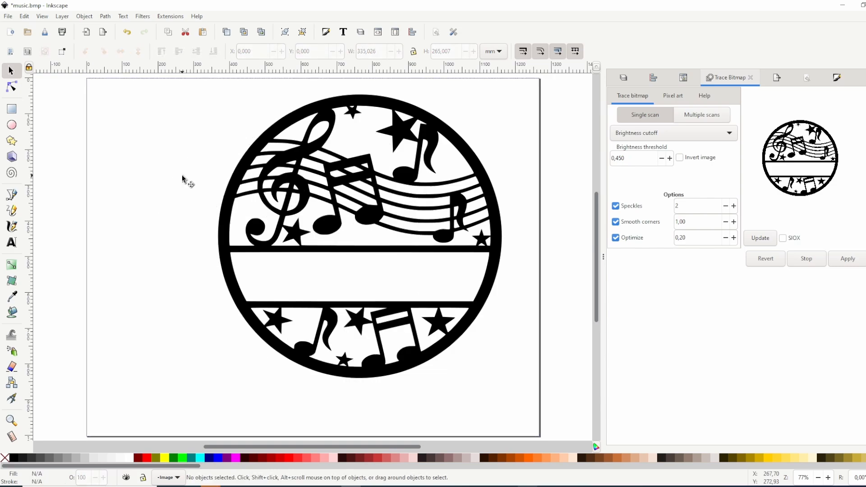
{"action": "left_click", "coordinate": [380, 105]}
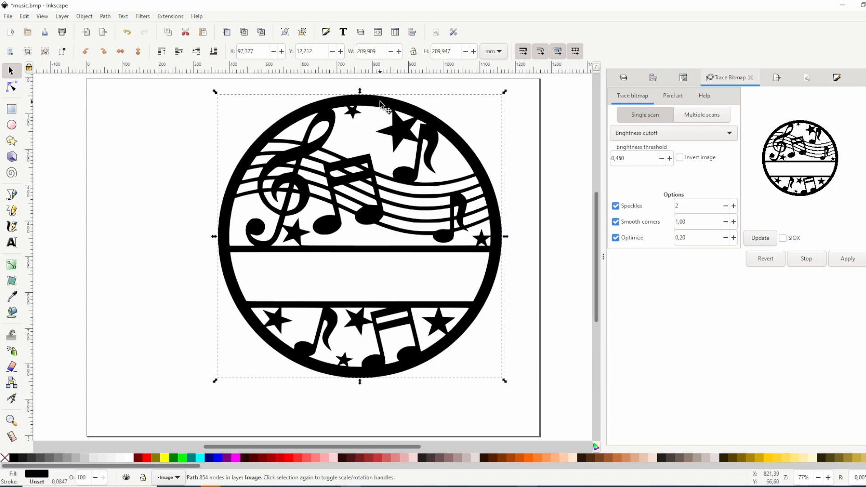
{"action": "left_click_drag", "start_coordinate": [381, 105], "coordinate": [317, 124]}
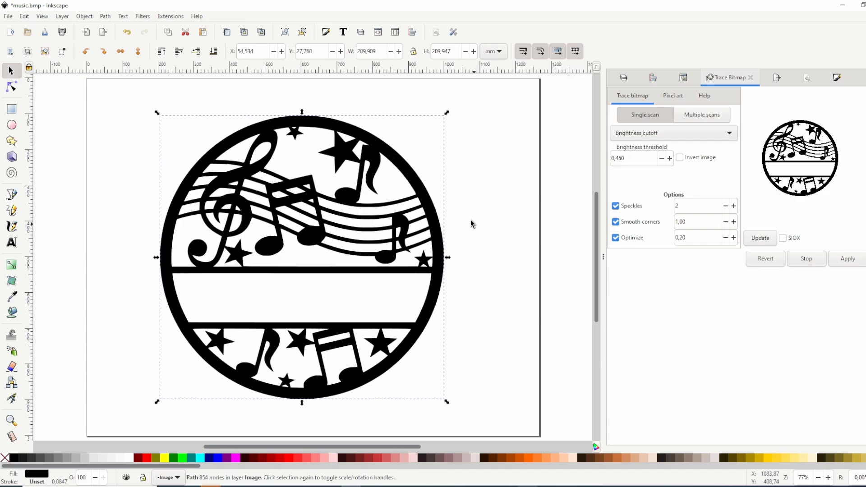
Remove the fill from the traced path and give it a flat black stroke.
{"action": "left_click", "coordinate": [327, 32]}
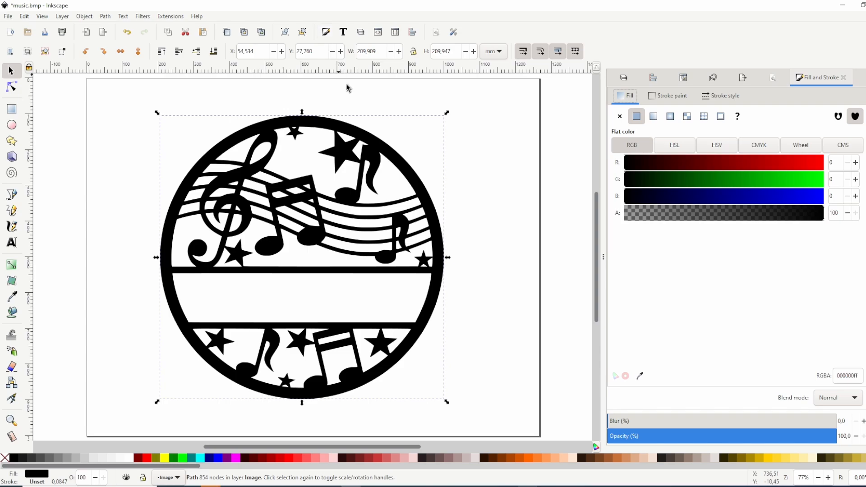
{"action": "left_click", "coordinate": [363, 110]}
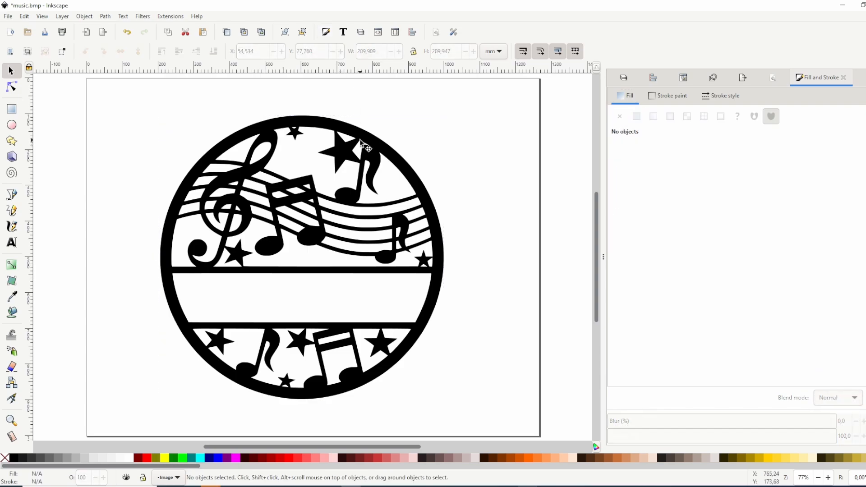
{"action": "left_click", "coordinate": [363, 138]}
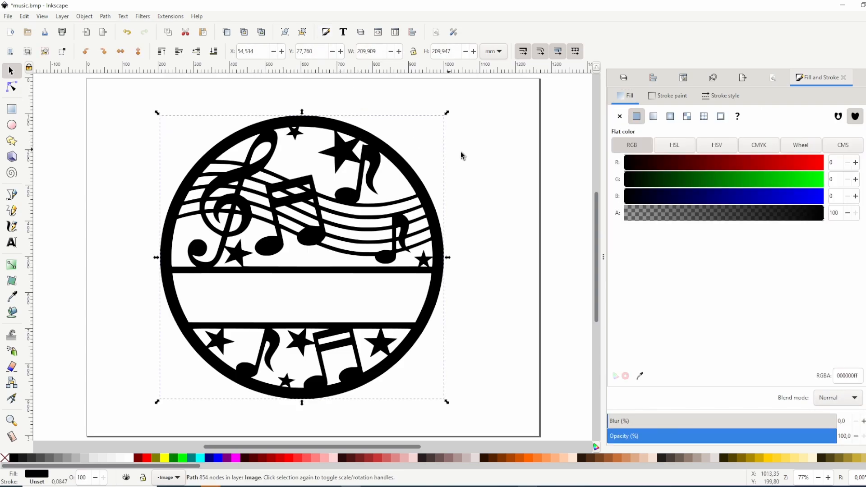
{"action": "left_click", "coordinate": [620, 118]}
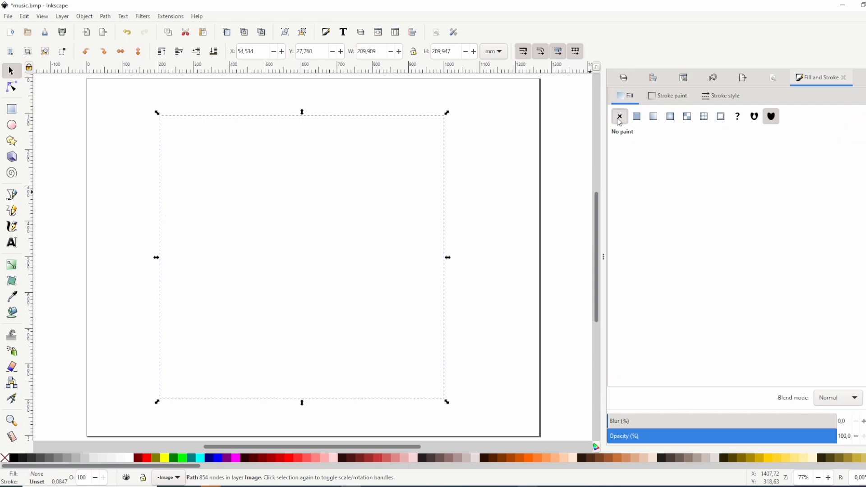
{"action": "left_click", "coordinate": [673, 97]}
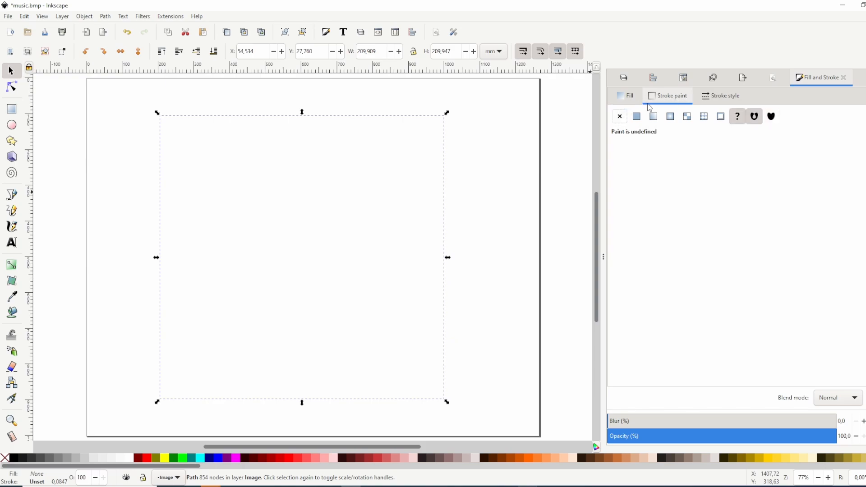
{"action": "left_click", "coordinate": [637, 120]}
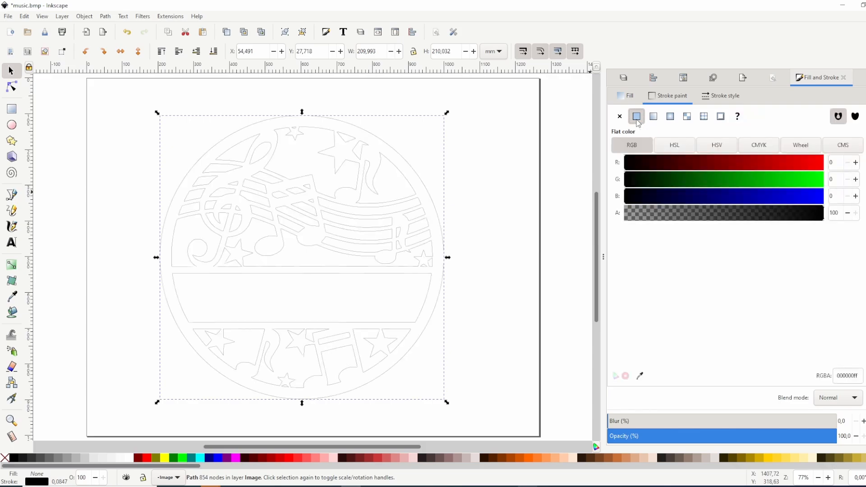
Set the traced path's stroke width to 0.06 mm.
{"action": "left_click", "coordinate": [721, 101]}
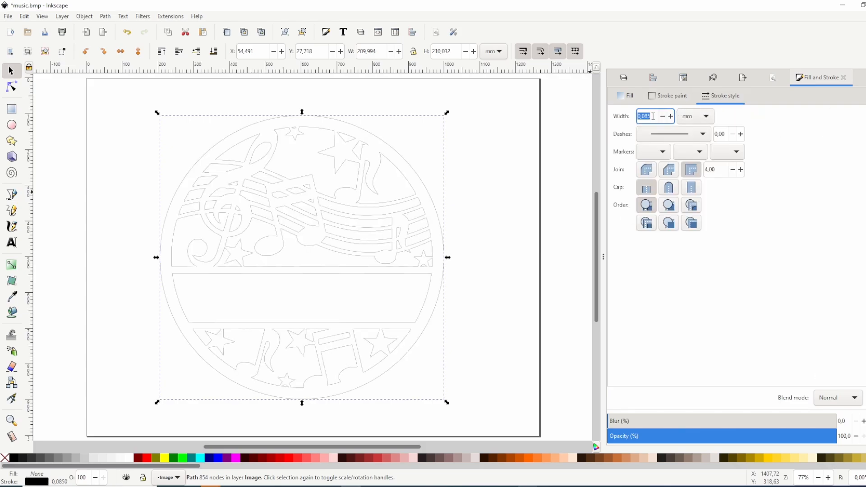
{"action": "left_click", "coordinate": [652, 116]}
{"action": "double_click", "coordinate": [653, 117]}
{"action": "type", "text": "0.06"}
{"action": "key", "text": "Return"}
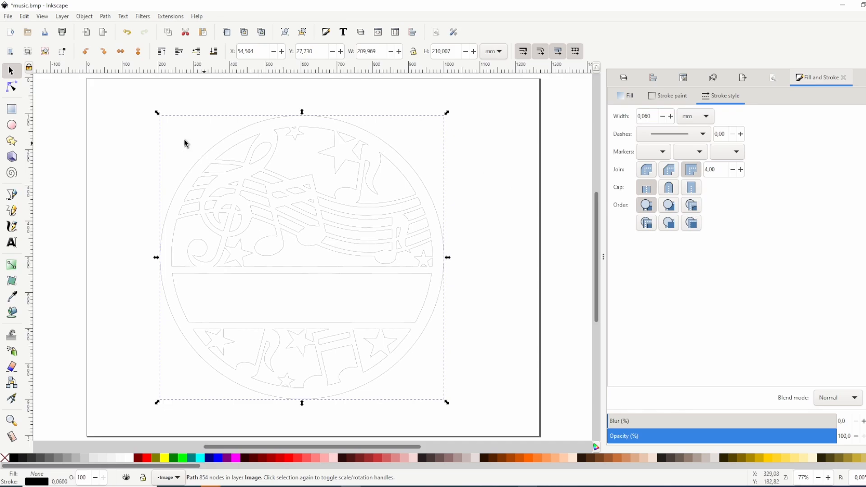
Save the drawing as music.dxf in the Images folder in AutoCAD DXF R12 format, replacing the existing file.
{"action": "left_click", "coordinate": [8, 17]}
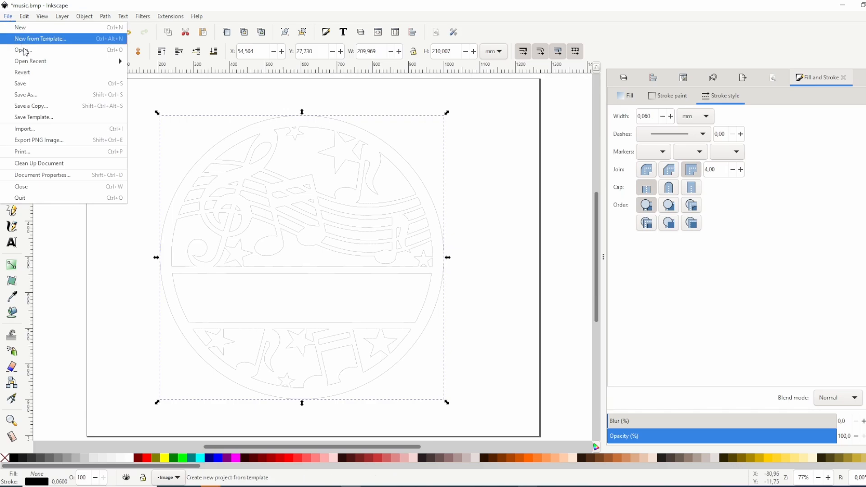
{"action": "left_click", "coordinate": [44, 96]}
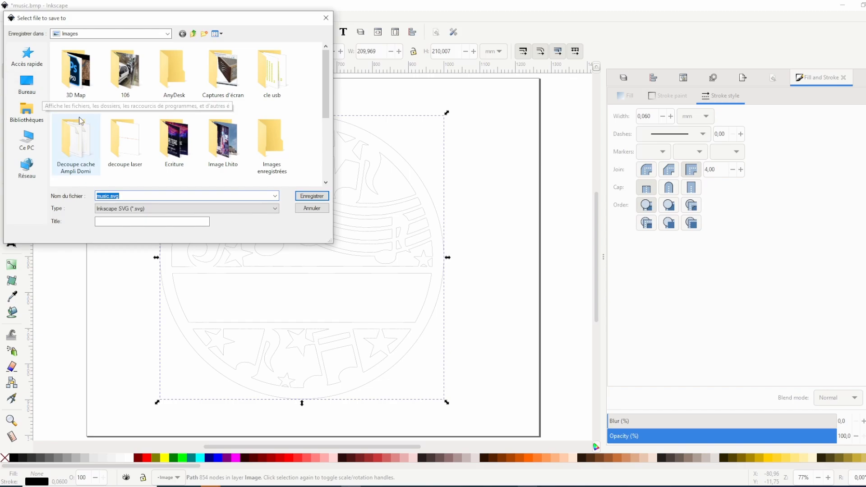
{"action": "left_click", "coordinate": [275, 210]}
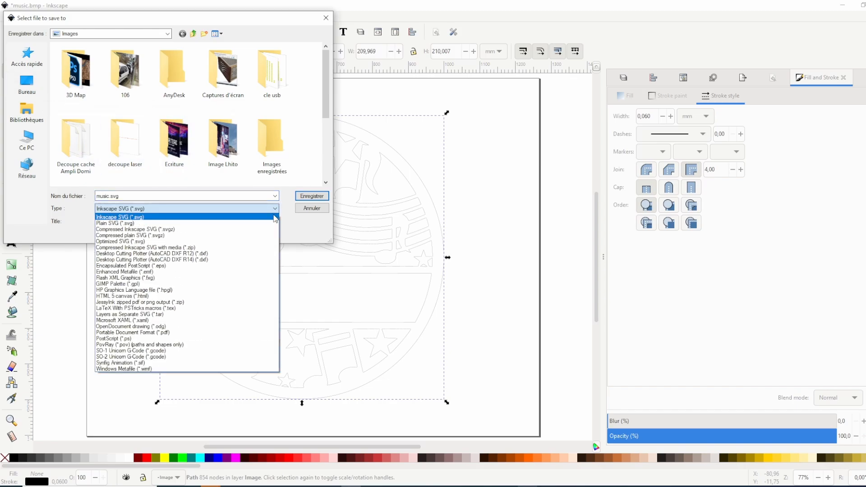
{"action": "left_click", "coordinate": [235, 253]}
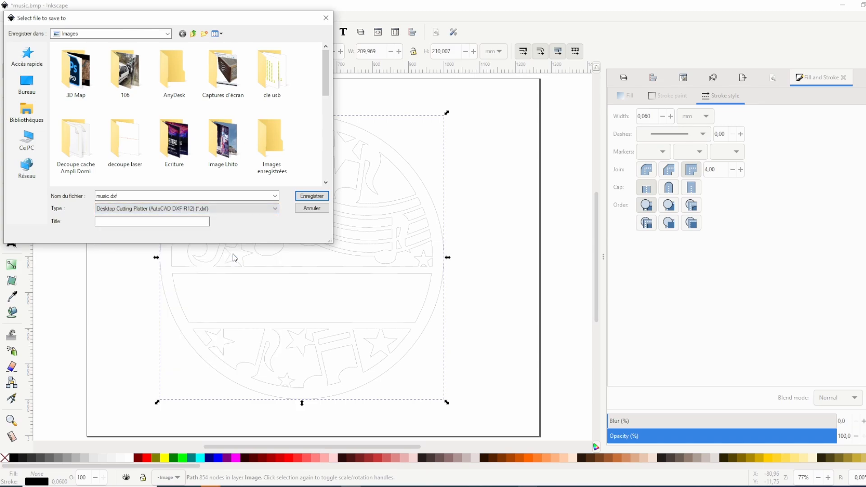
{"action": "left_click", "coordinate": [312, 196]}
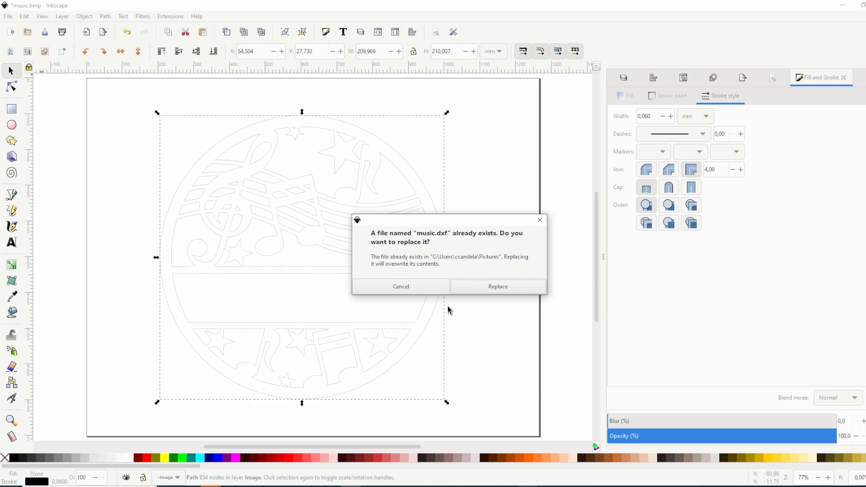
{"action": "left_click", "coordinate": [499, 287]}
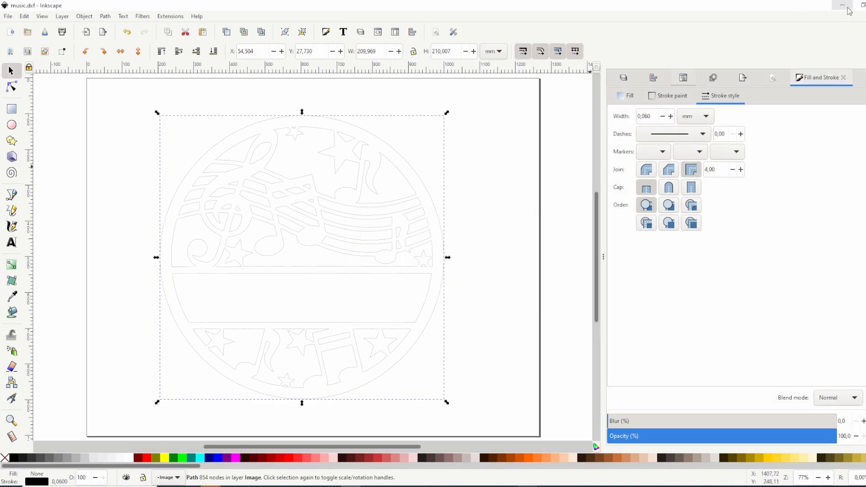
Minimize the drawing window and switch to File Explorer, maximizing its window.
{"action": "left_click", "coordinate": [843, 5]}
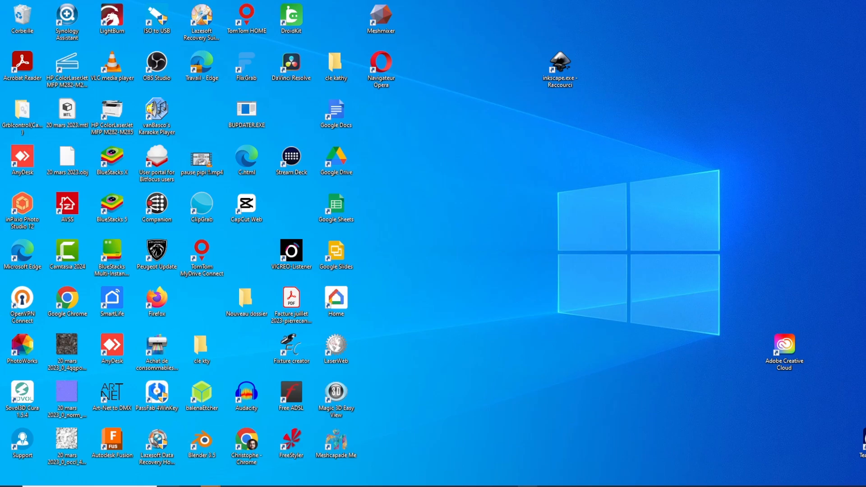
{"action": "left_click", "coordinate": [190, 486]}
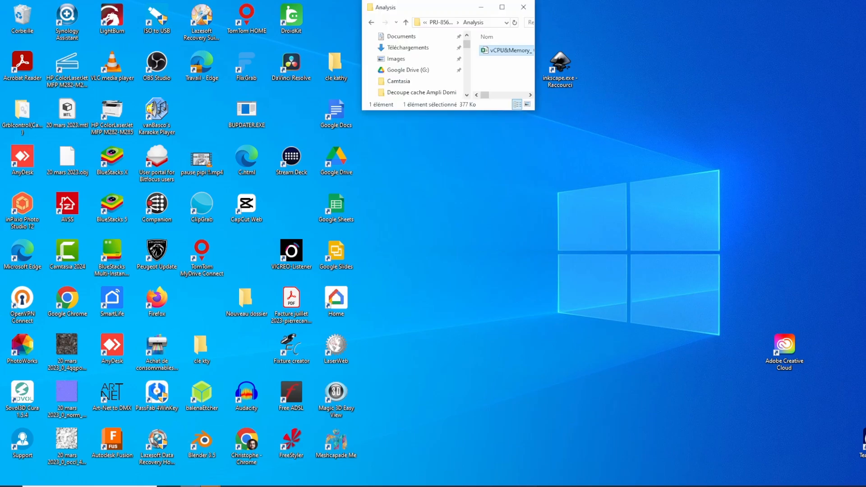
{"action": "left_click", "coordinate": [502, 7]}
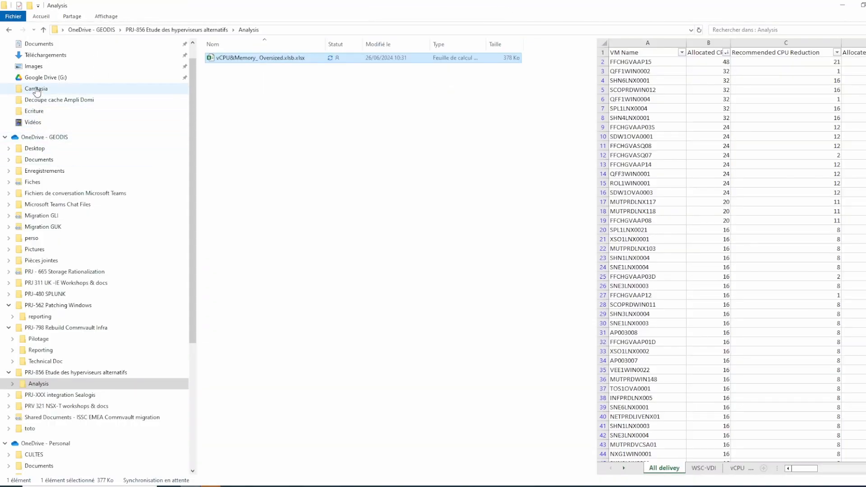
Browse to the Images folder and select the exported music.dxf file.
{"action": "left_click", "coordinate": [40, 55]}
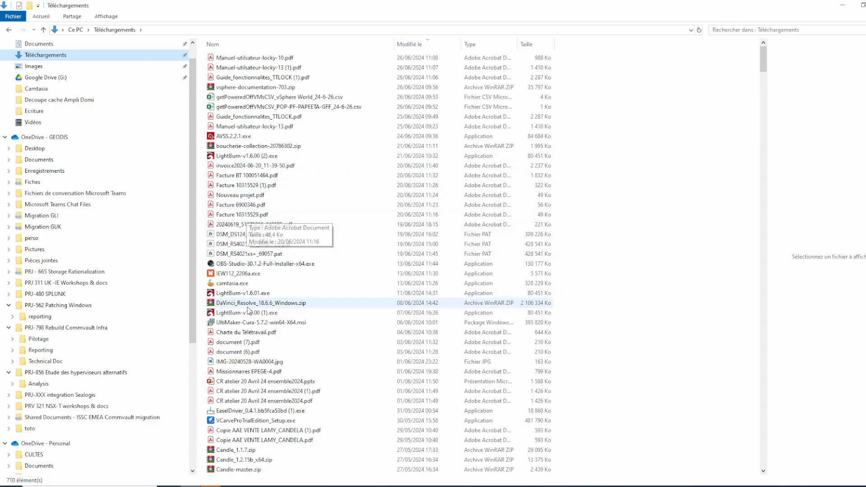
{"action": "scroll", "coordinate": [248, 310], "scroll_direction": "down", "scroll_amount": 2}
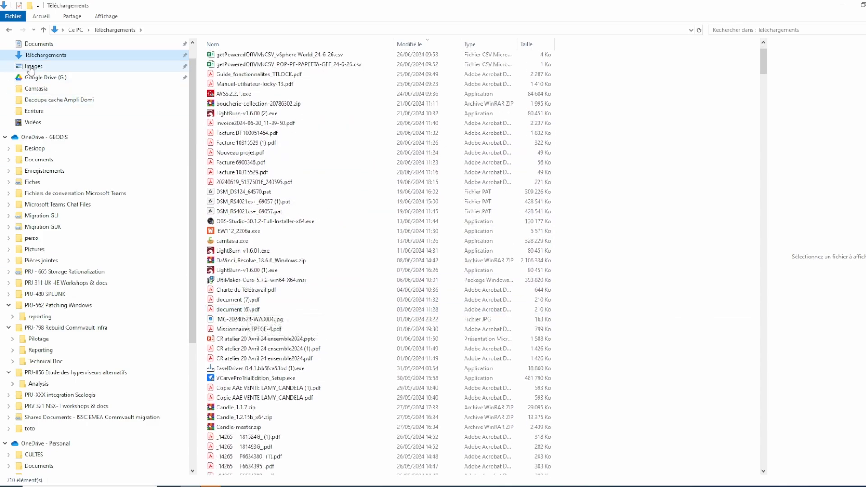
{"action": "left_click", "coordinate": [32, 67]}
{"action": "scroll", "coordinate": [315, 249], "scroll_direction": "down", "scroll_amount": 3}
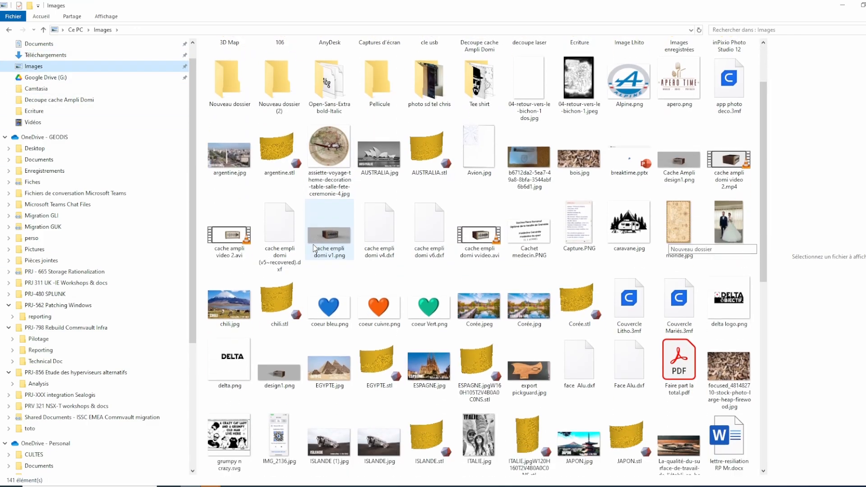
{"action": "scroll", "coordinate": [315, 249], "scroll_direction": "down", "scroll_amount": 3}
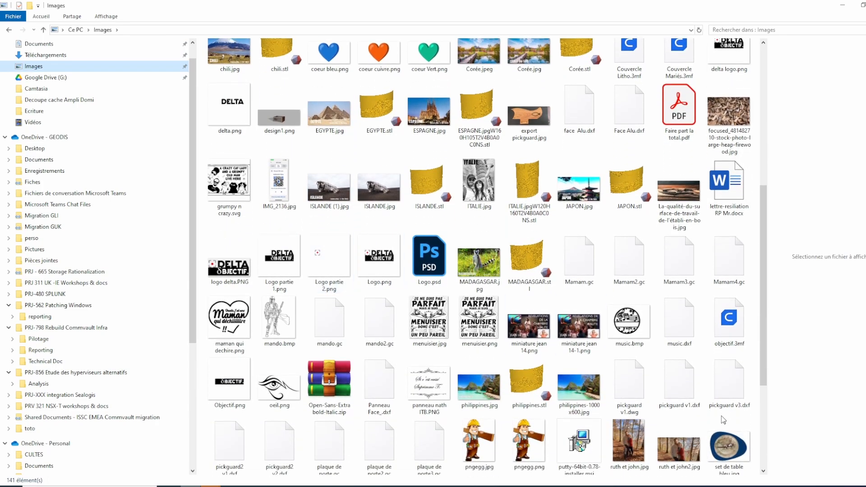
{"action": "left_click", "coordinate": [671, 329]}
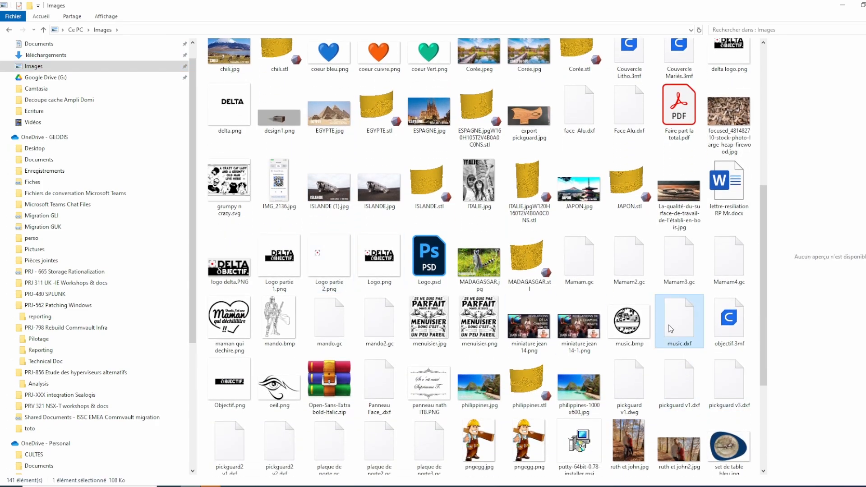